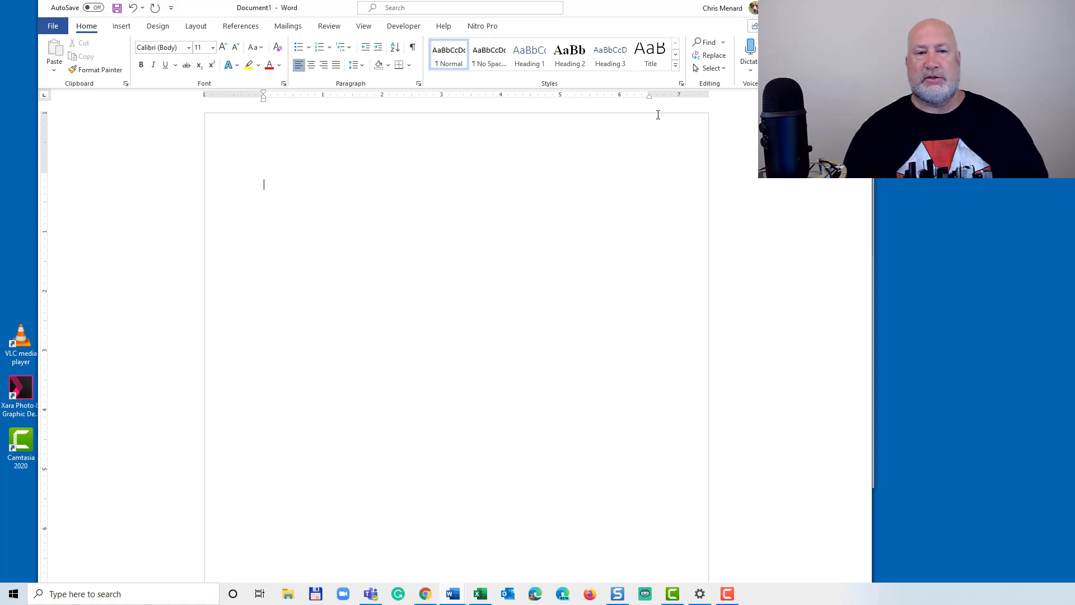
Switch to Chrome and copy the first paragraph under "Using clipboard", from "When you copy something" to "to the cloud.".
click(426, 595)
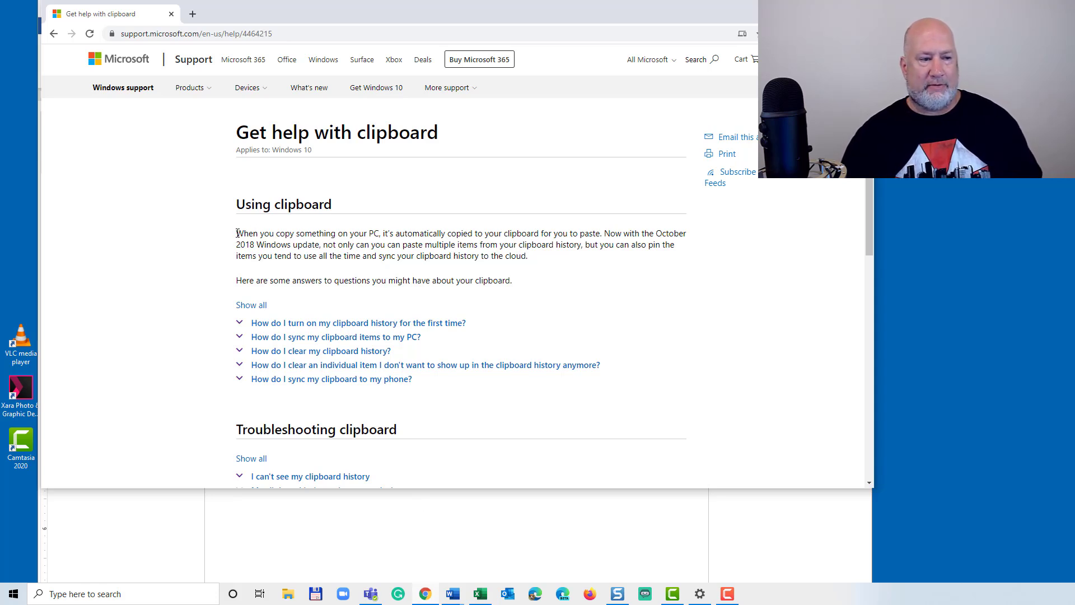
drag(237, 233, 532, 261)
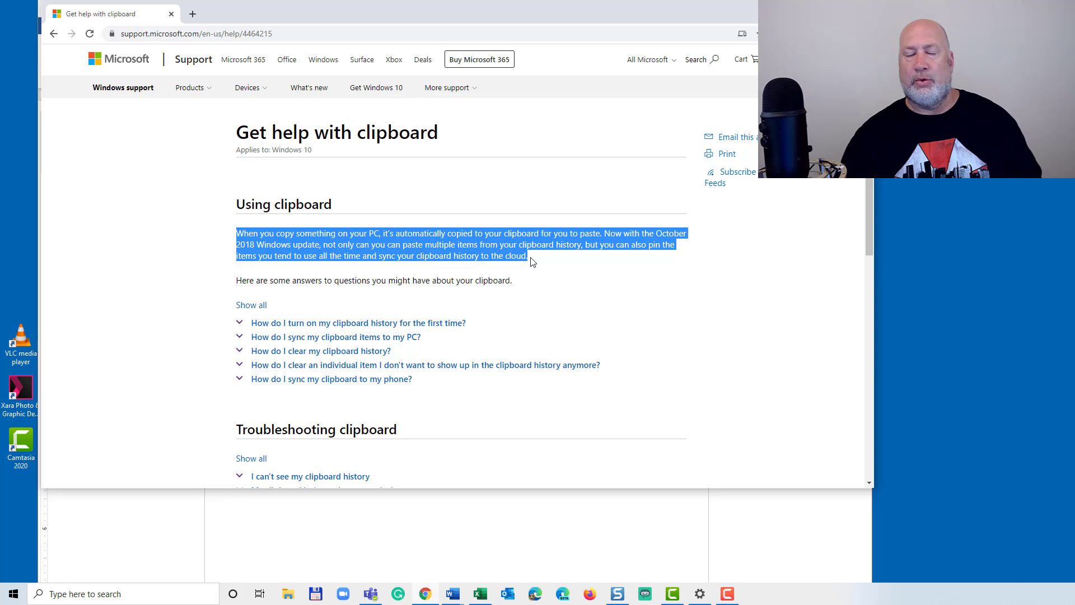
key(ctrl+c)
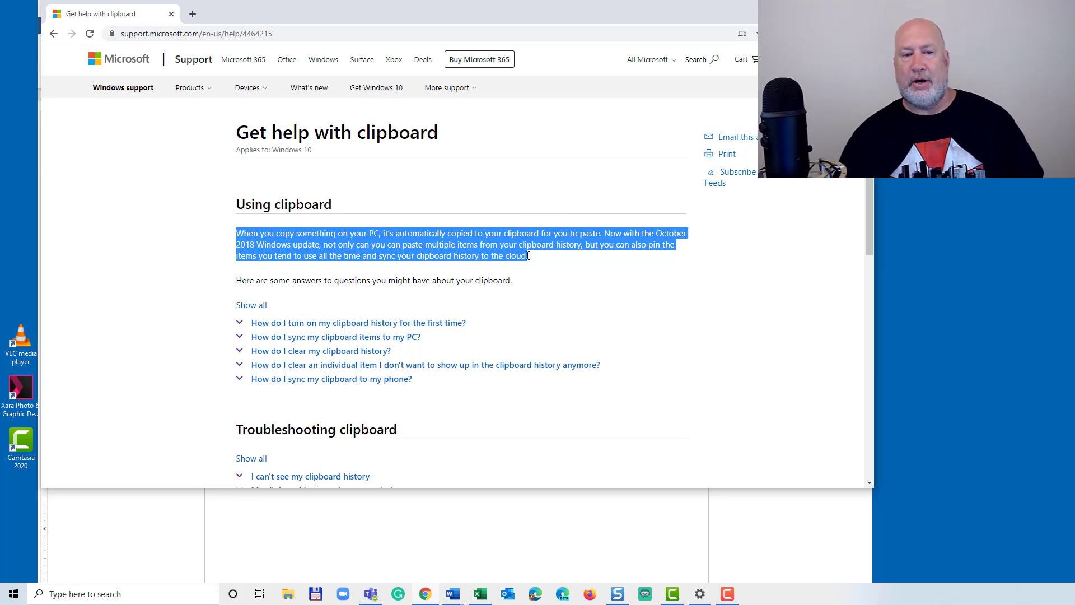
Paste the copied paragraph into the blank Word document Document1 and start a new line below it.
click(364, 515)
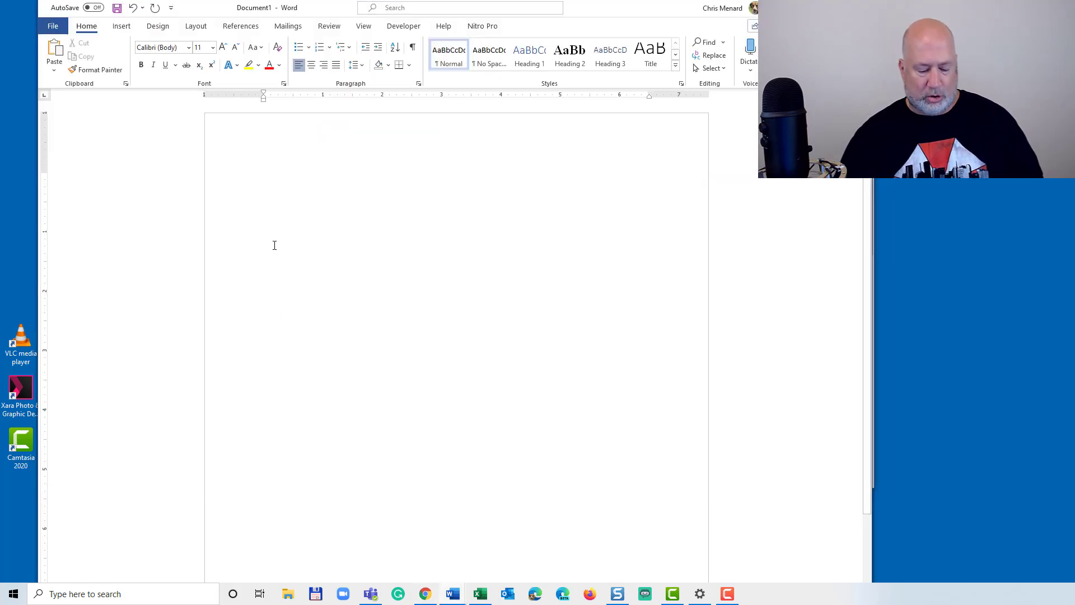
key(ctrl+v)
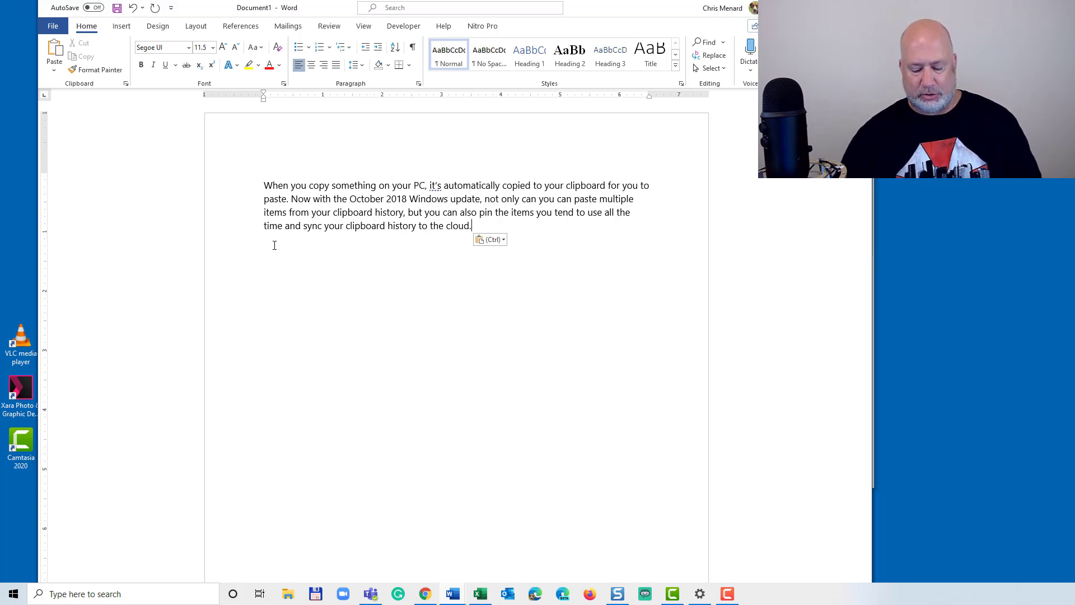
key(Return)
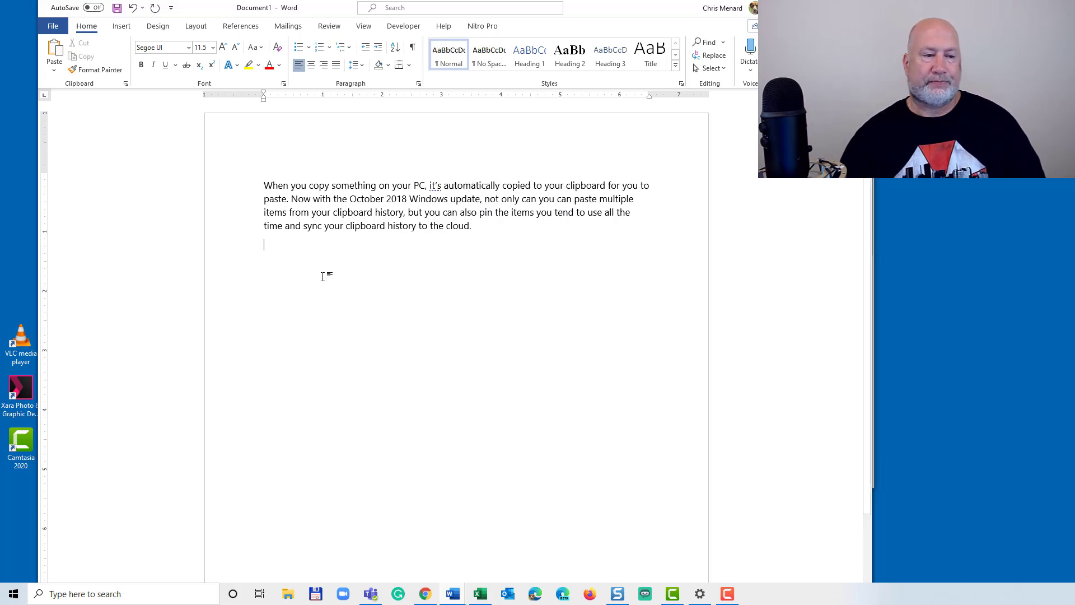
Switch to Document2 in Word and copy the paragraph beginning "If you sign in to Office 365" below the Save As picture.
key(alt+Tab)
key(alt+shift+Tab)
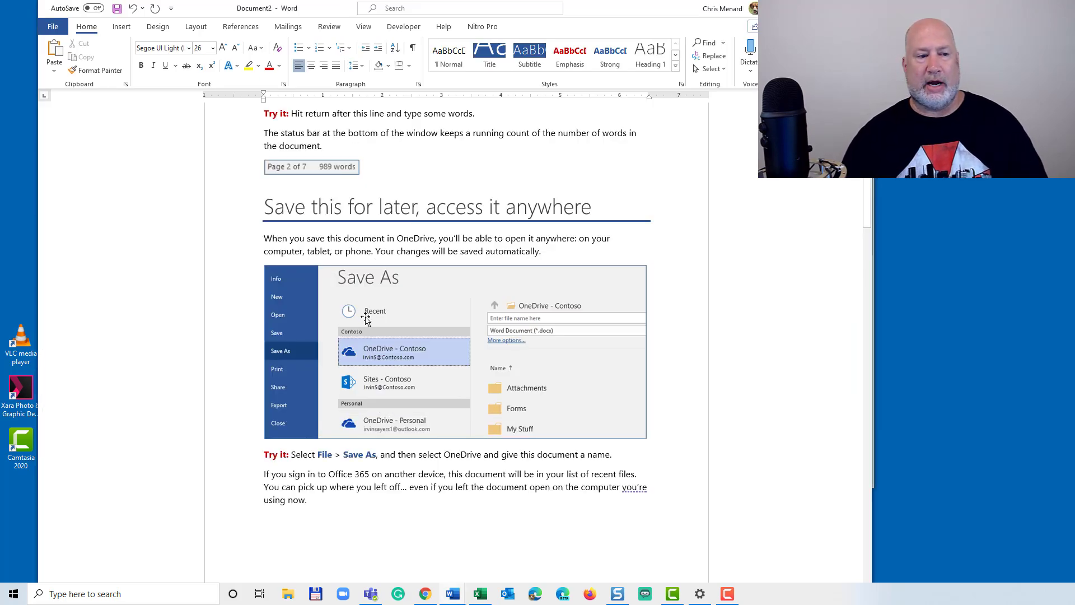
scroll(372, 310, up, 3)
scroll(262, 231, down, 5)
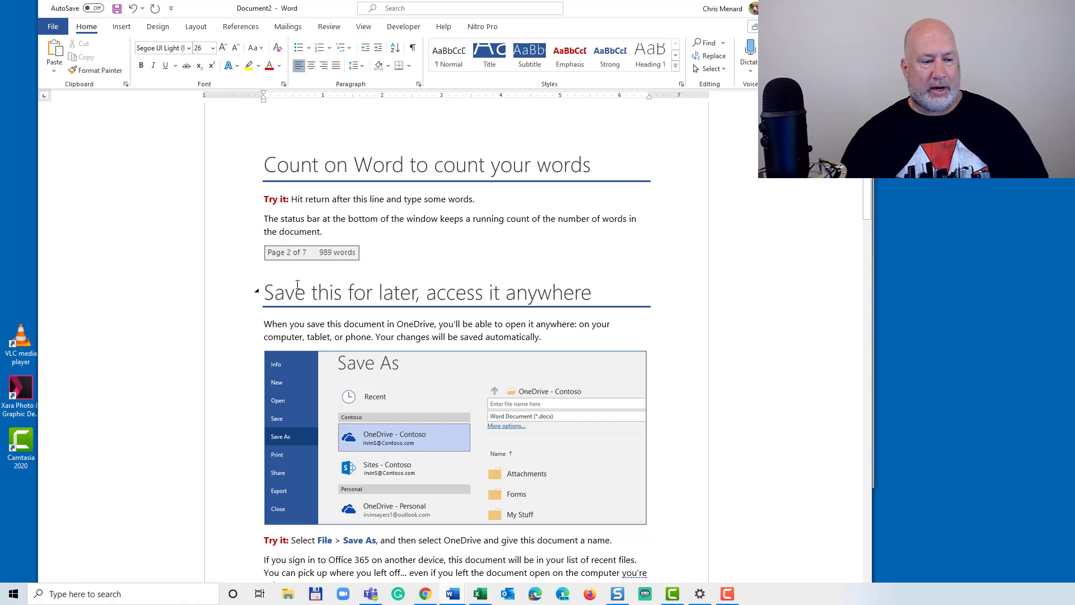
click(334, 393)
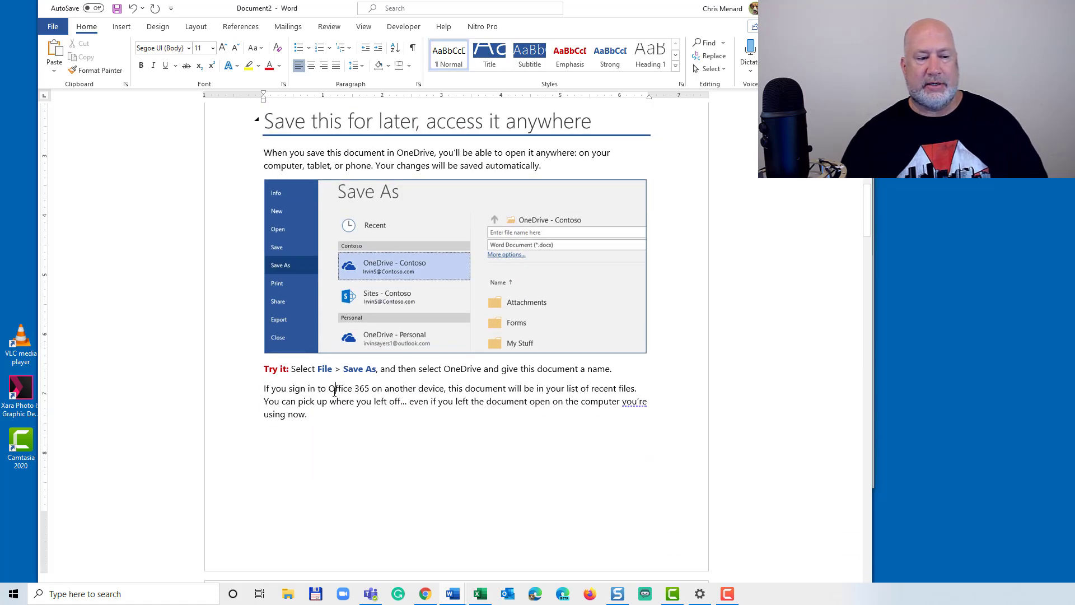
double_click(334, 391)
click(334, 388)
triple_click(334, 388)
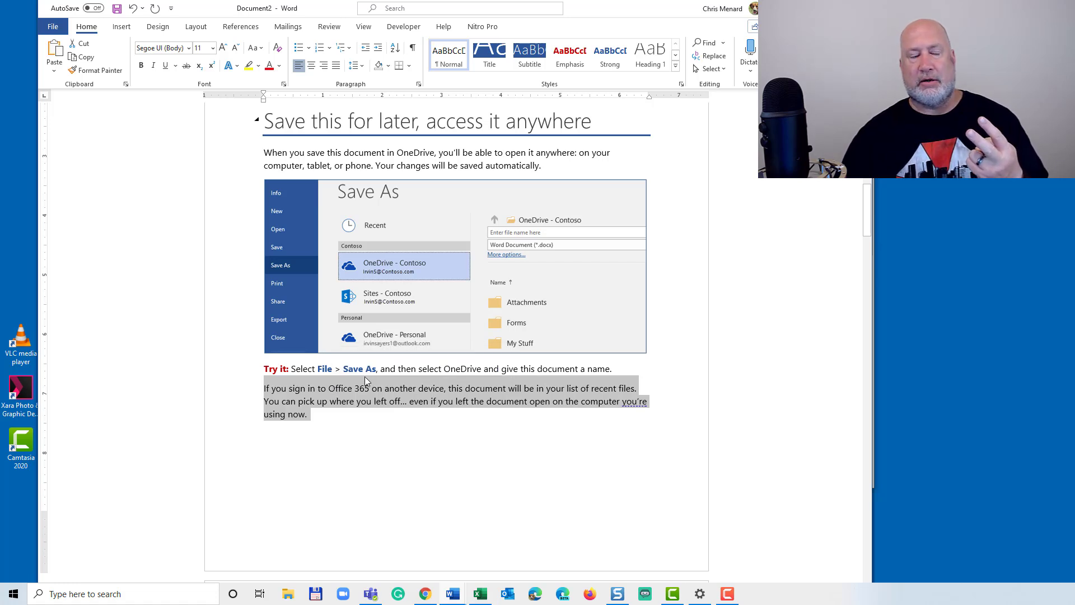
Copy the Save As picture under the heading "Save this for later, access it anywhere".
click(454, 209)
right_click(453, 208)
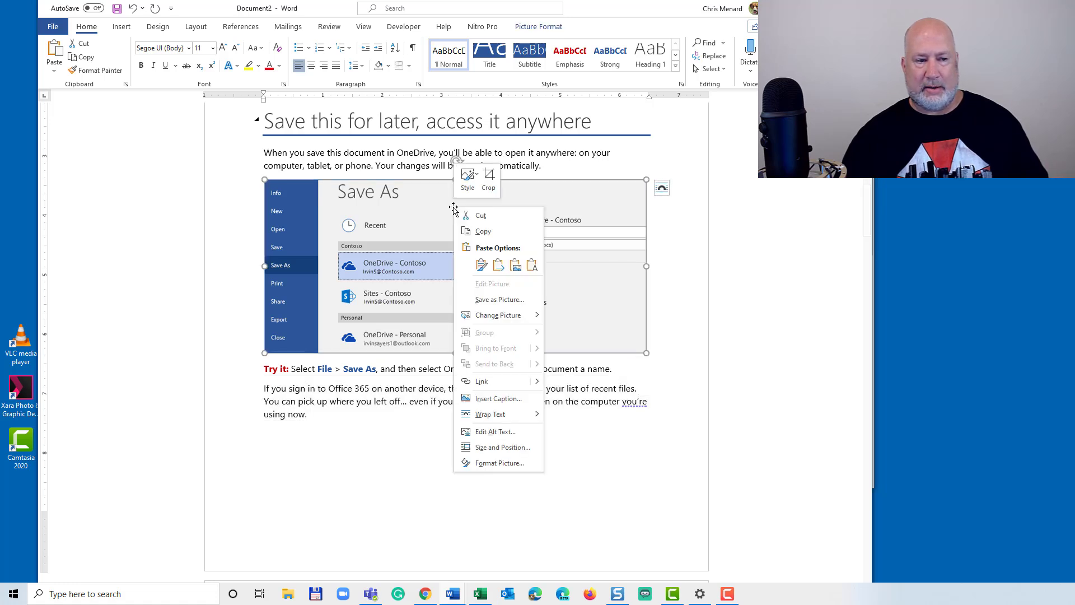
click(487, 233)
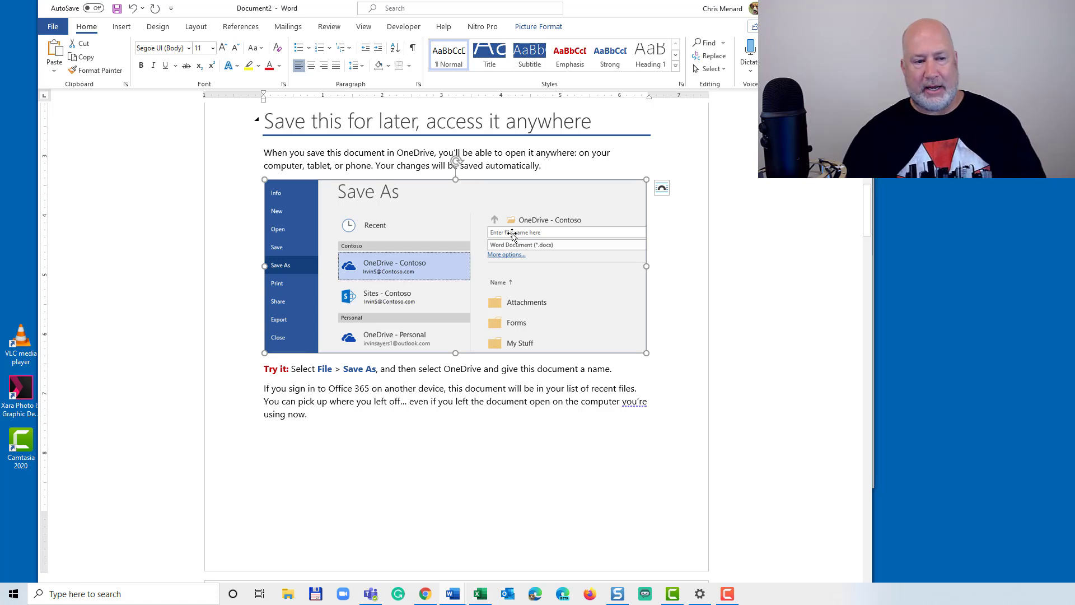
Switch to the Excel revenue workbook and copy the range A1:D5, from Date through Day of the week.
click(480, 594)
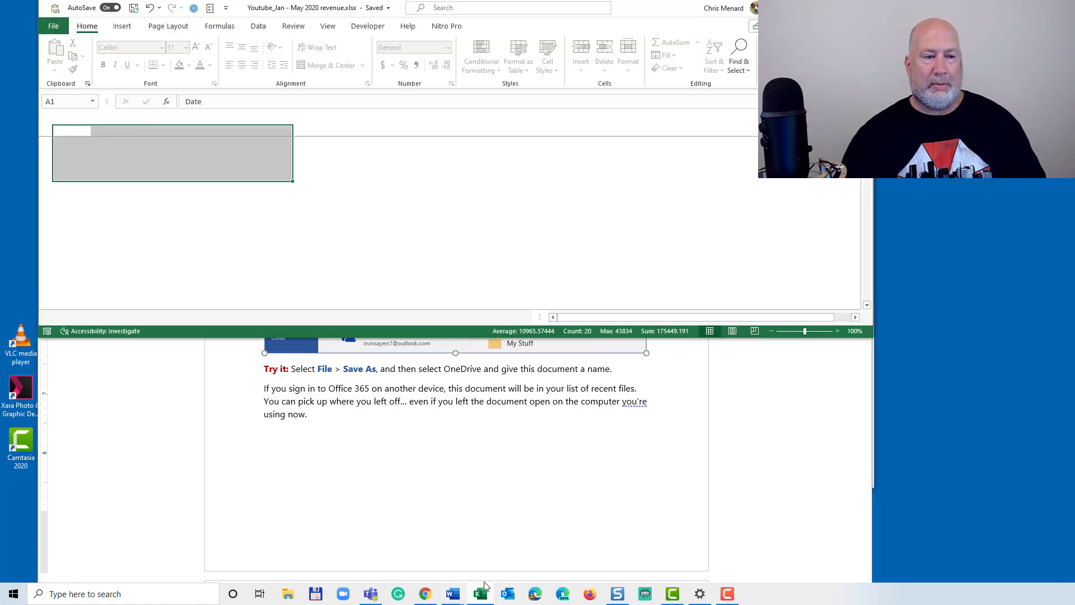
click(180, 171)
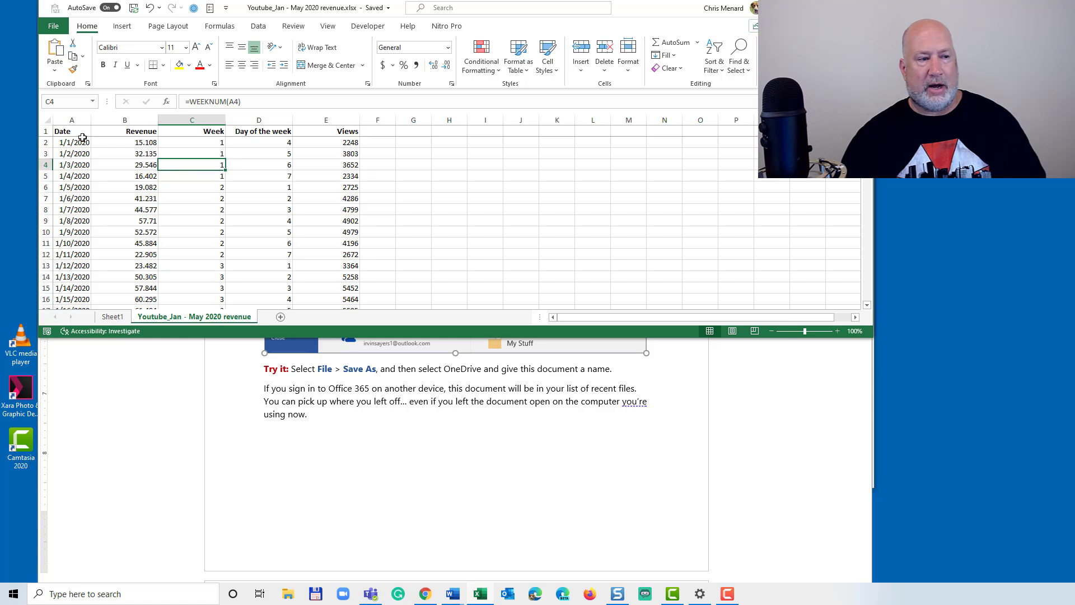
click(79, 134)
drag(107, 134, 238, 164)
right_click(233, 135)
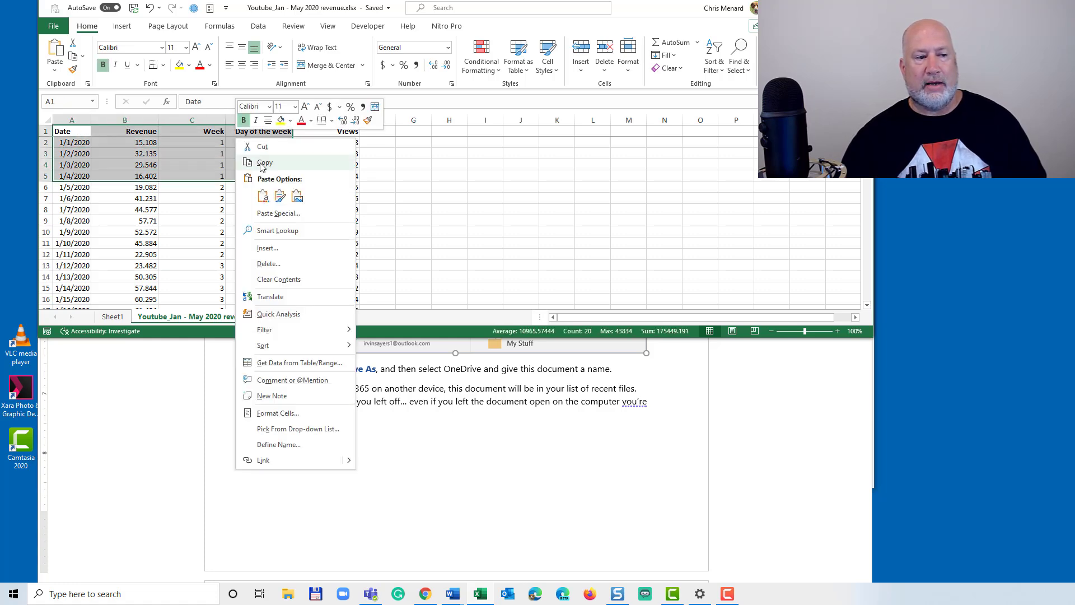
click(259, 162)
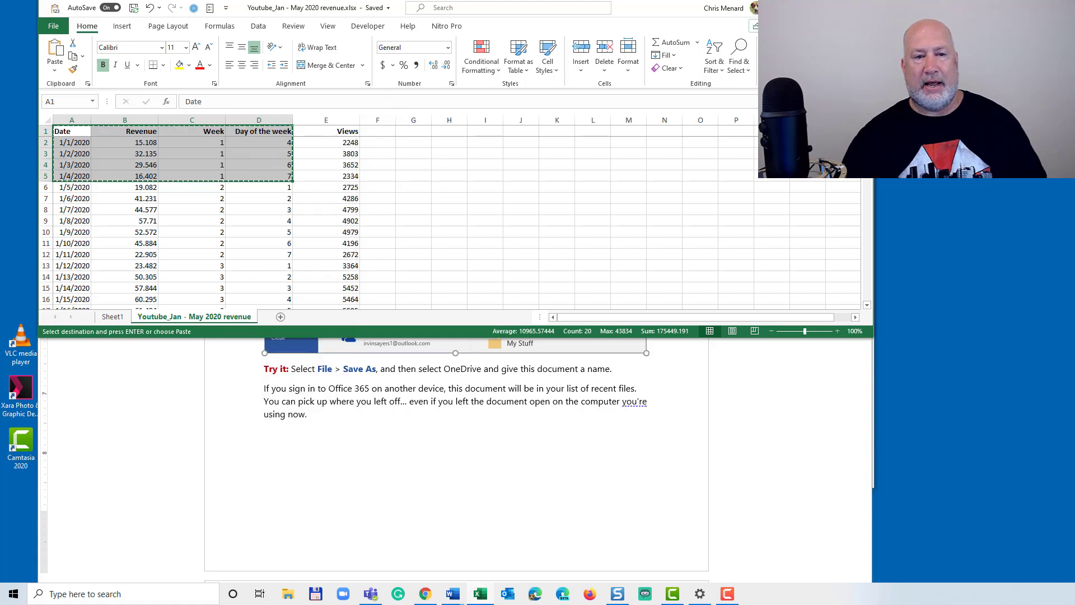
Switch back to Document1 in Word, which holds the pasted clipboard paragraph.
key(alt+Tab)
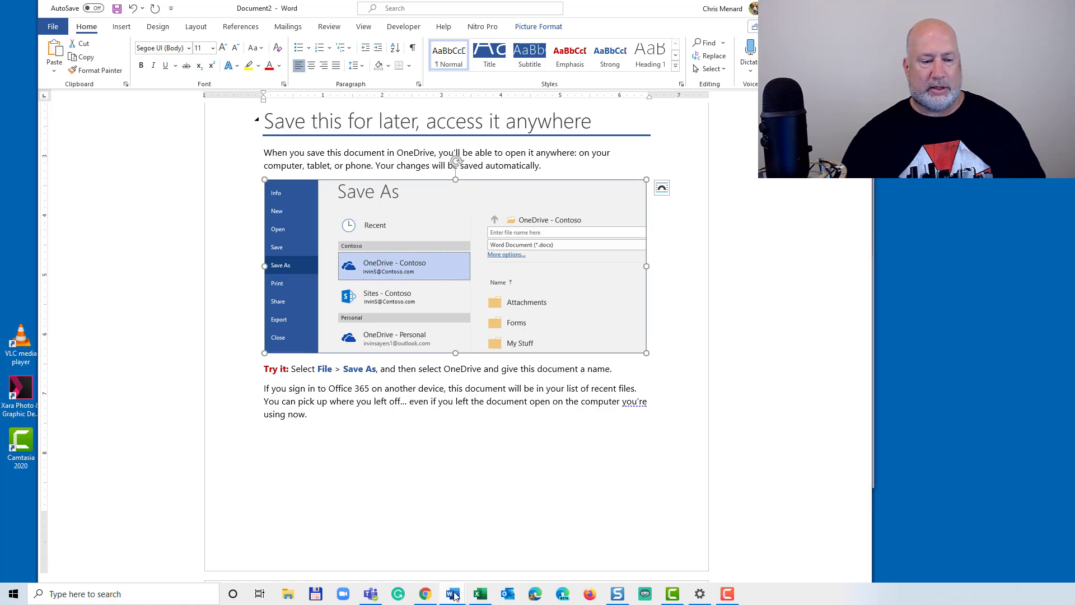
mouse_move(455, 594)
click(424, 547)
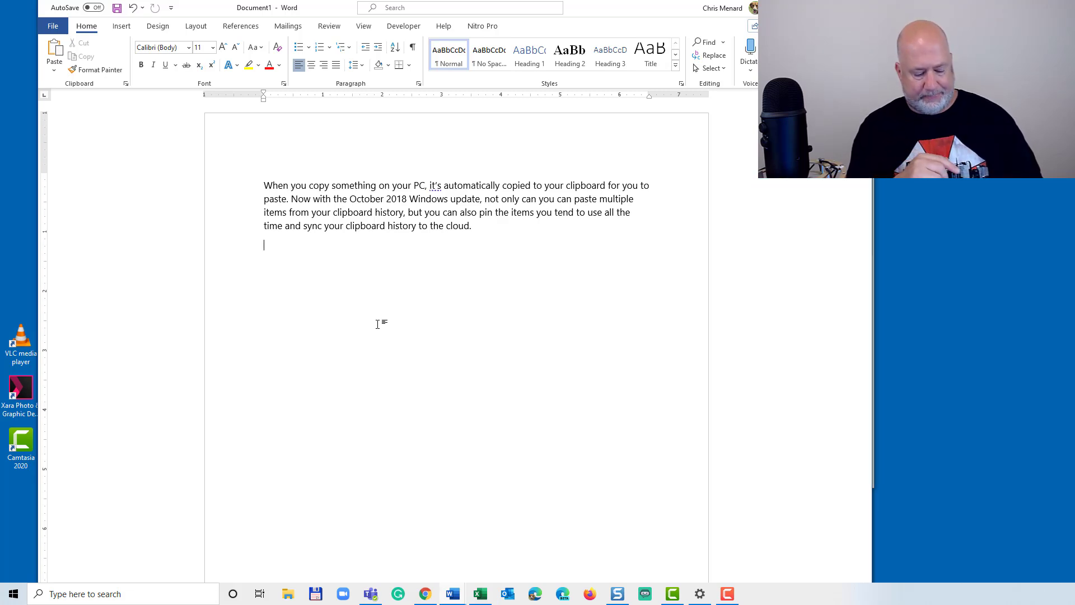
Paste the most recently copied cells below the paragraph and undo that paste.
key(ctrl+v)
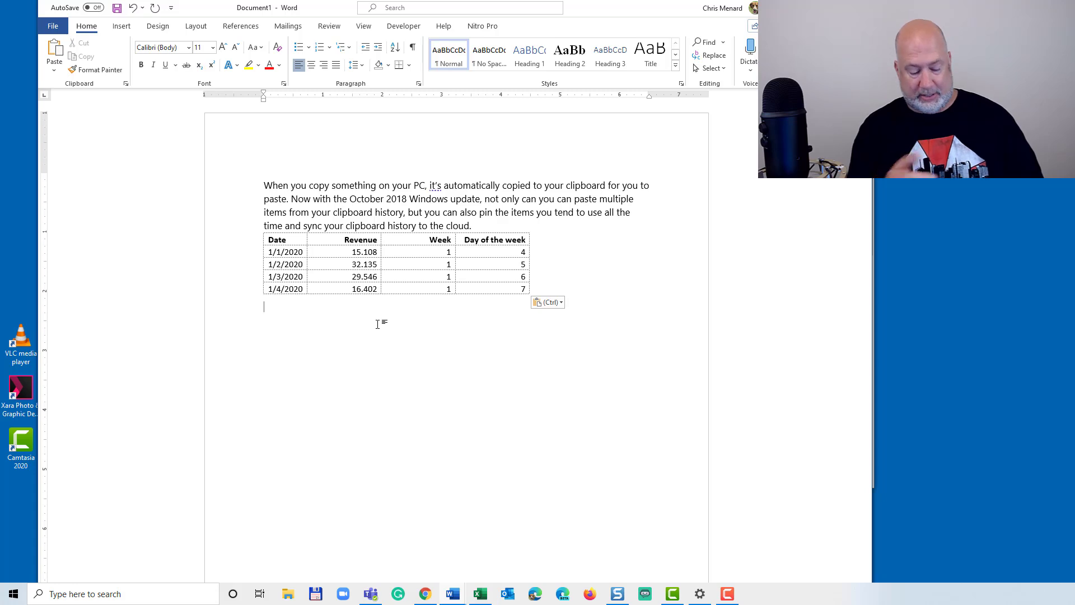
key(ctrl+z)
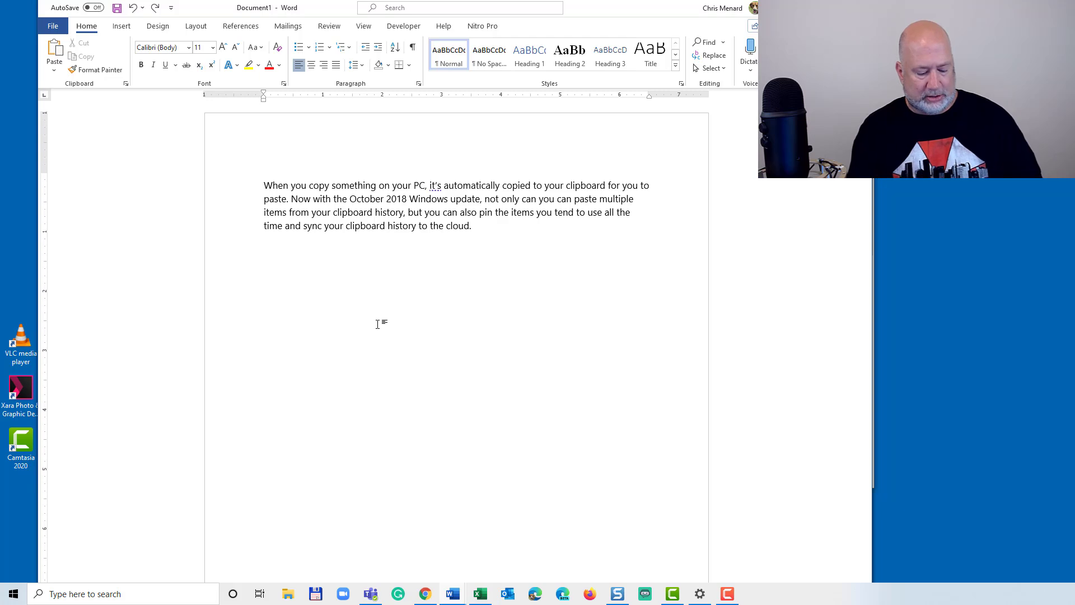
Paste the Excel revenue cells and the Save As picture below the paragraph from the Windows clipboard history.
key(super+v)
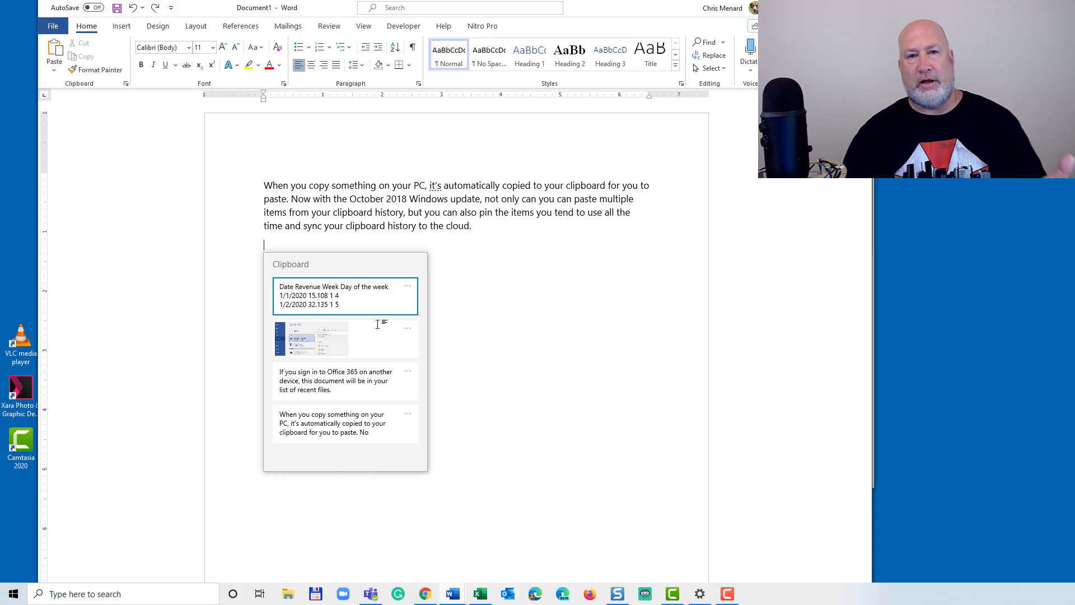
click(354, 302)
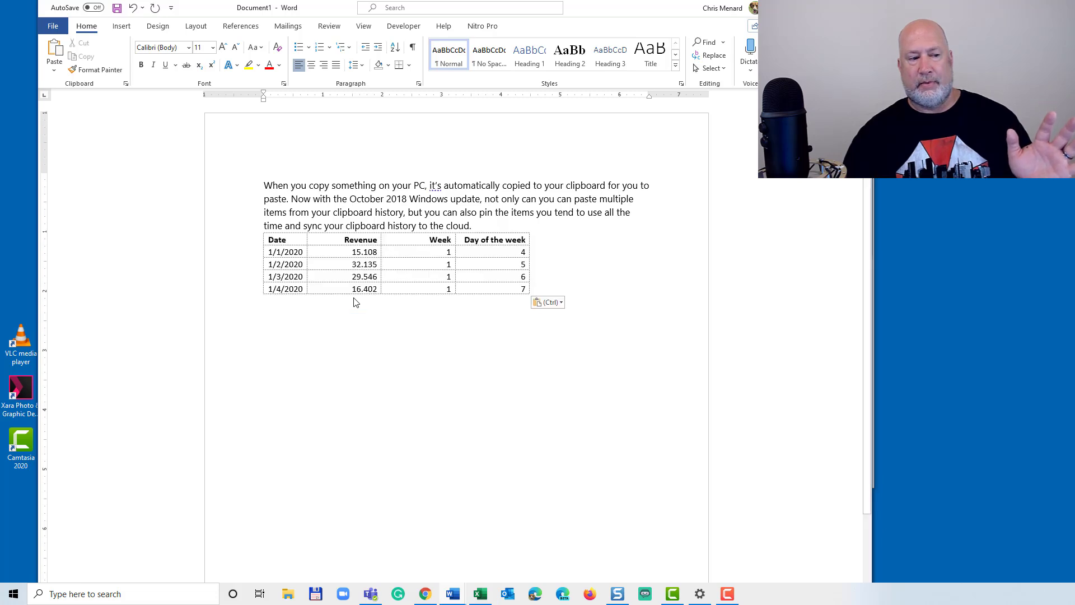
key(super+v)
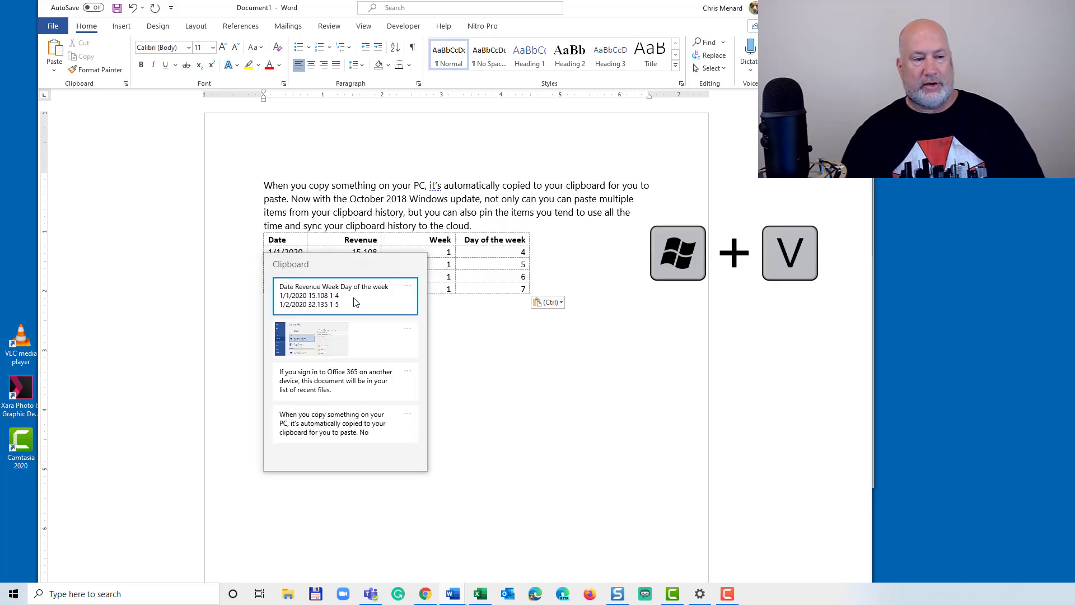
click(335, 341)
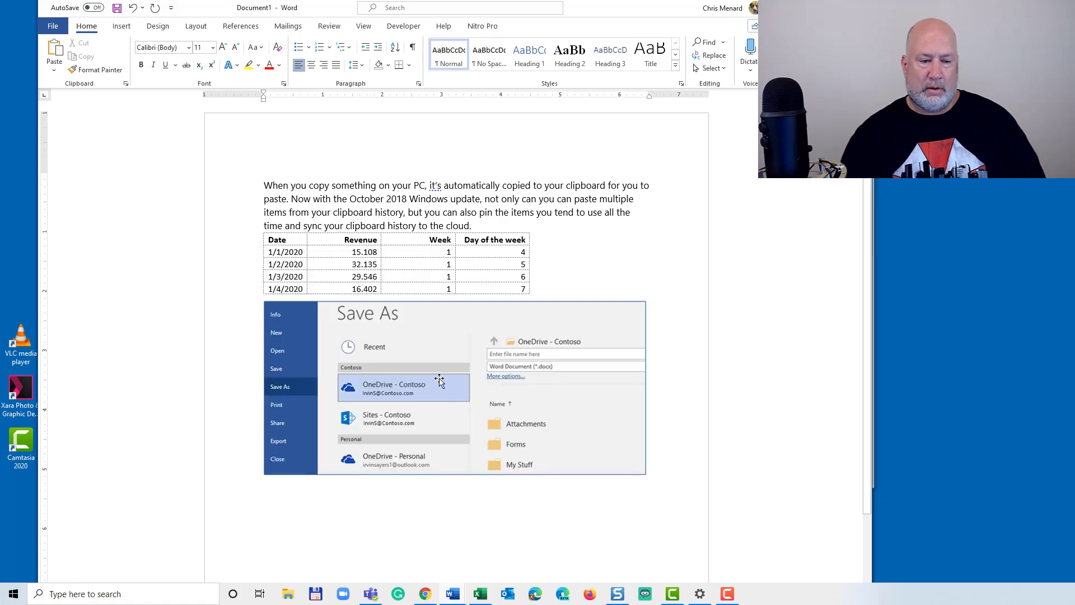
Paste the "When you copy something on your PC" entry from the clipboard history on a new line under the picture.
key(Return)
key(super+v)
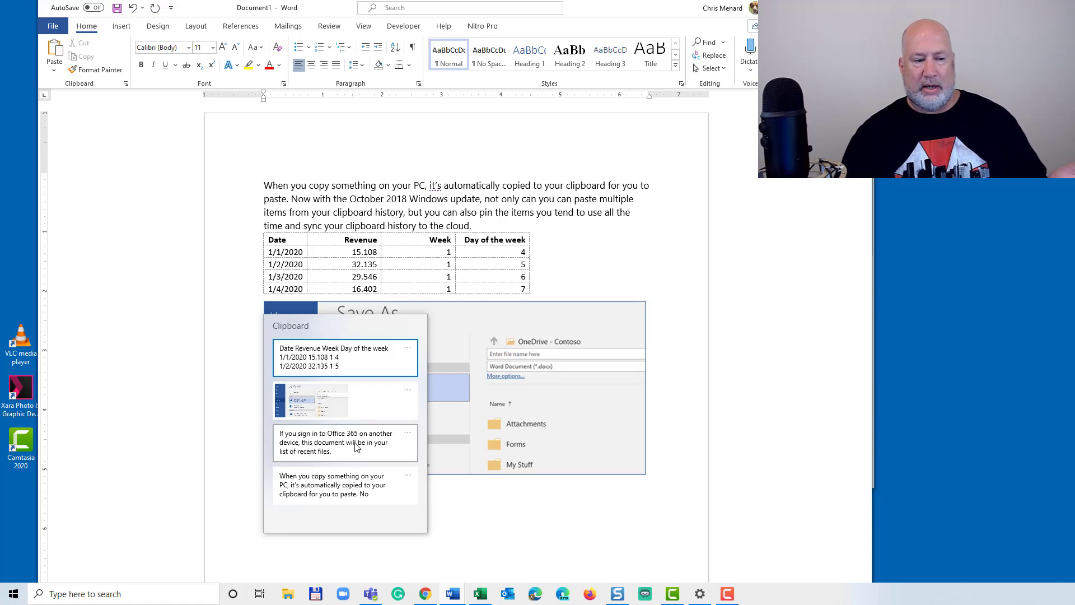
click(331, 494)
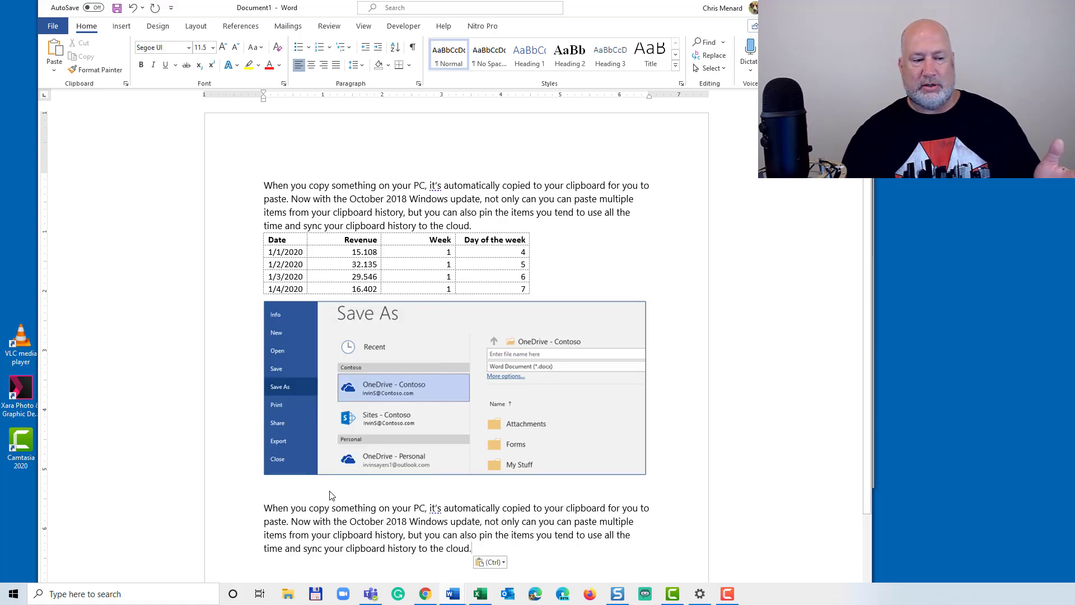
Delete only the Excel revenue cells entry from the Windows clipboard history.
scroll(399, 406, down, 3)
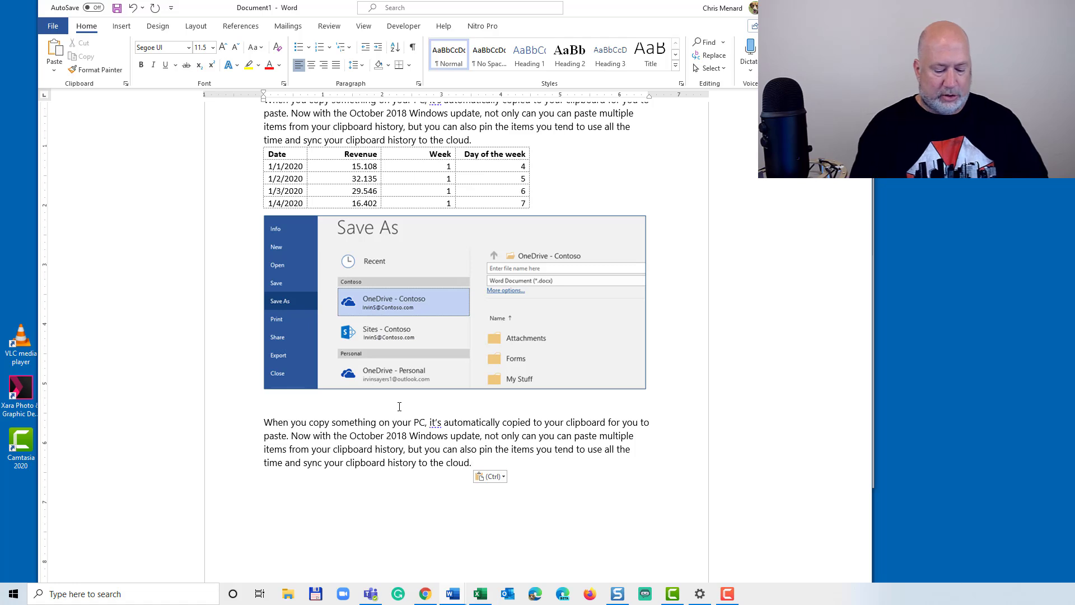
key(super+v)
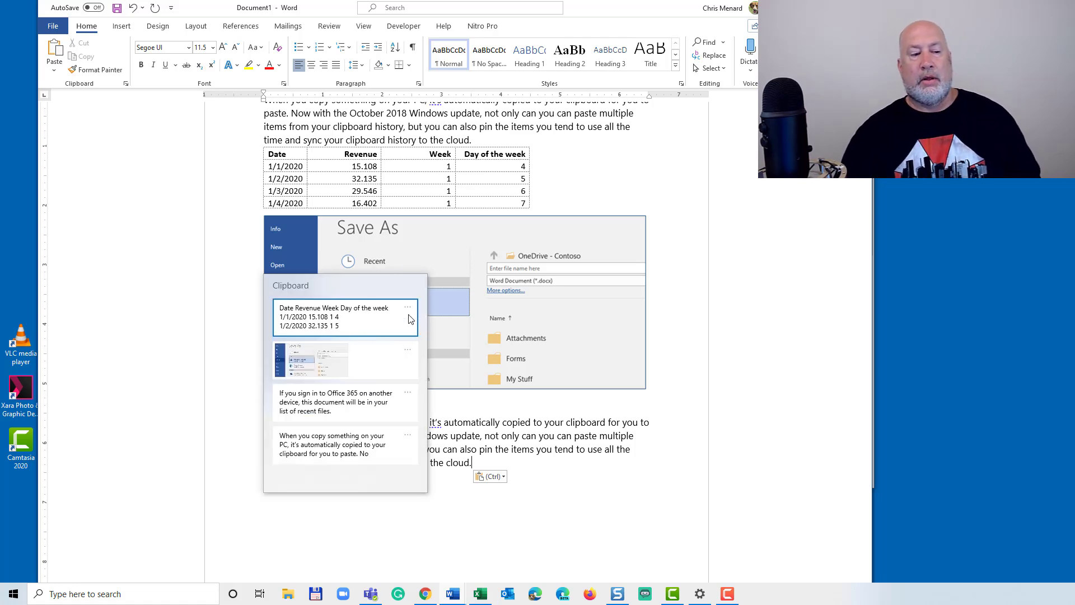
click(407, 350)
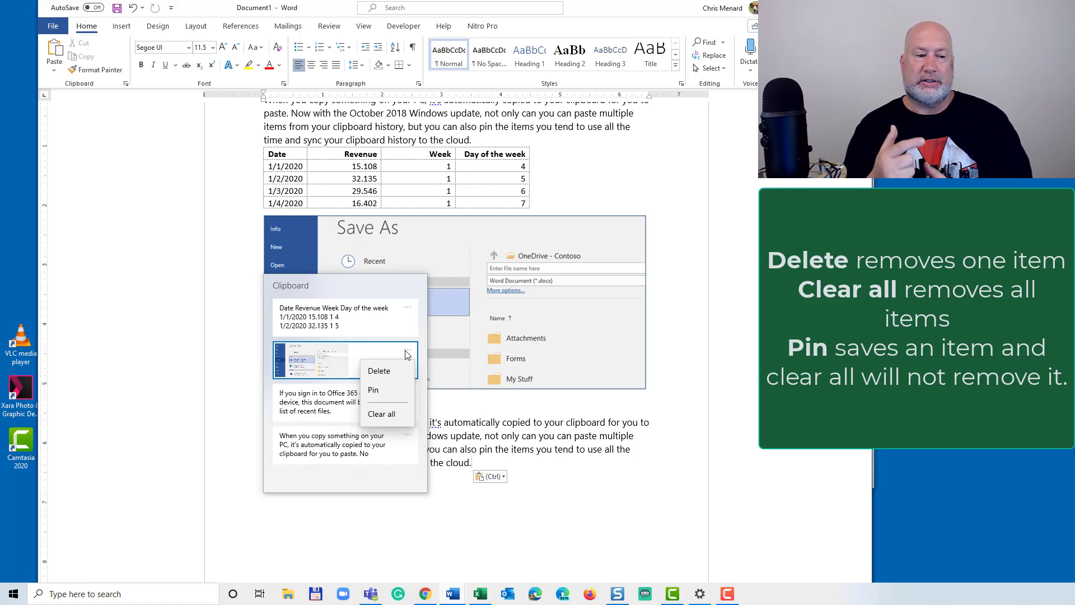
click(408, 312)
click(407, 309)
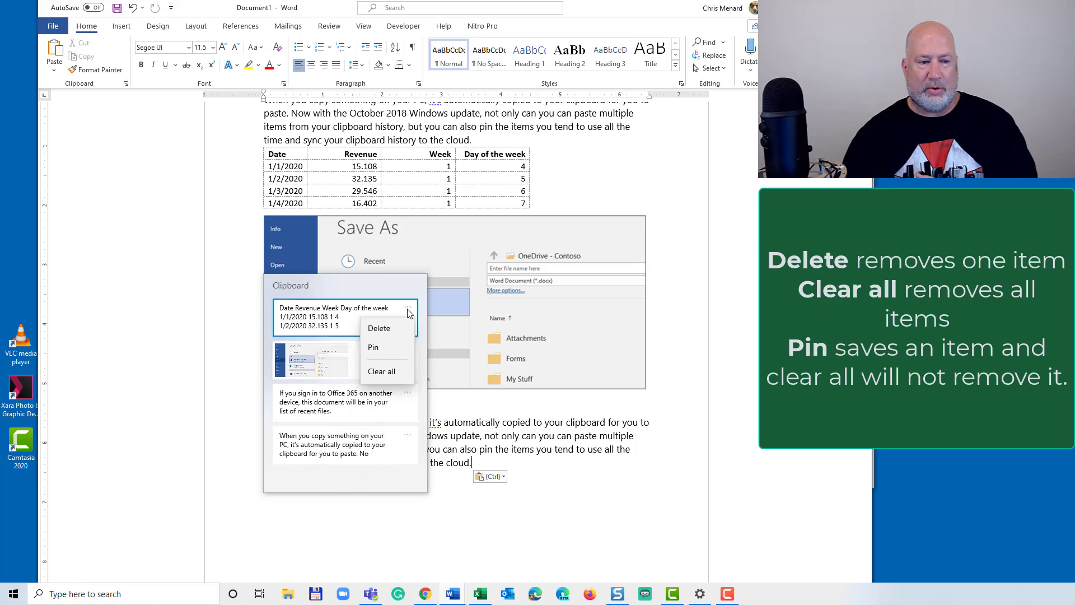
click(398, 329)
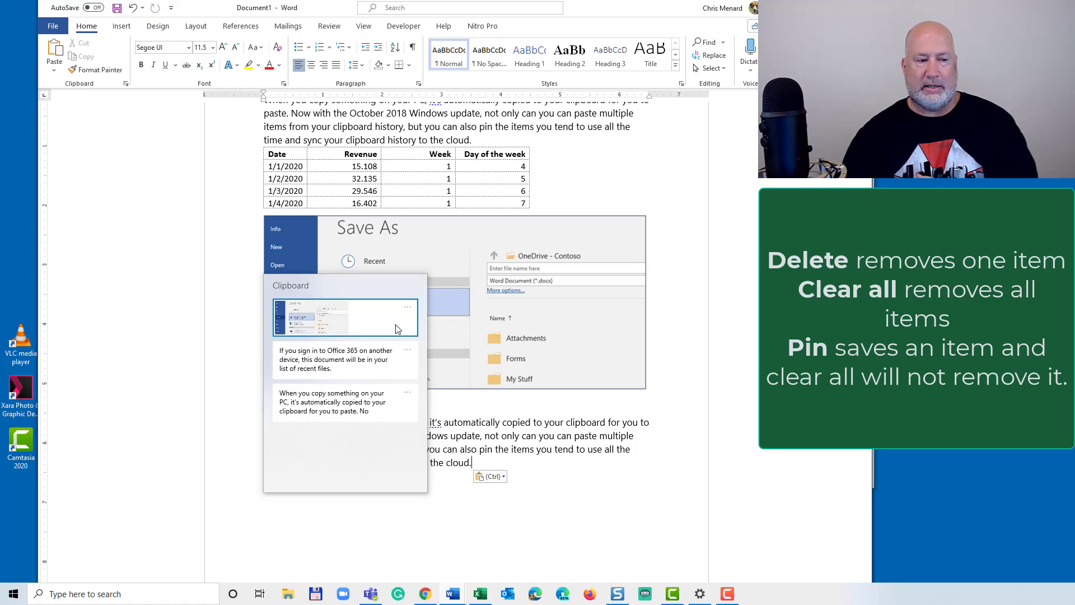
Pin the Save As picture in the clipboard history and clear all unpinned entries.
click(408, 308)
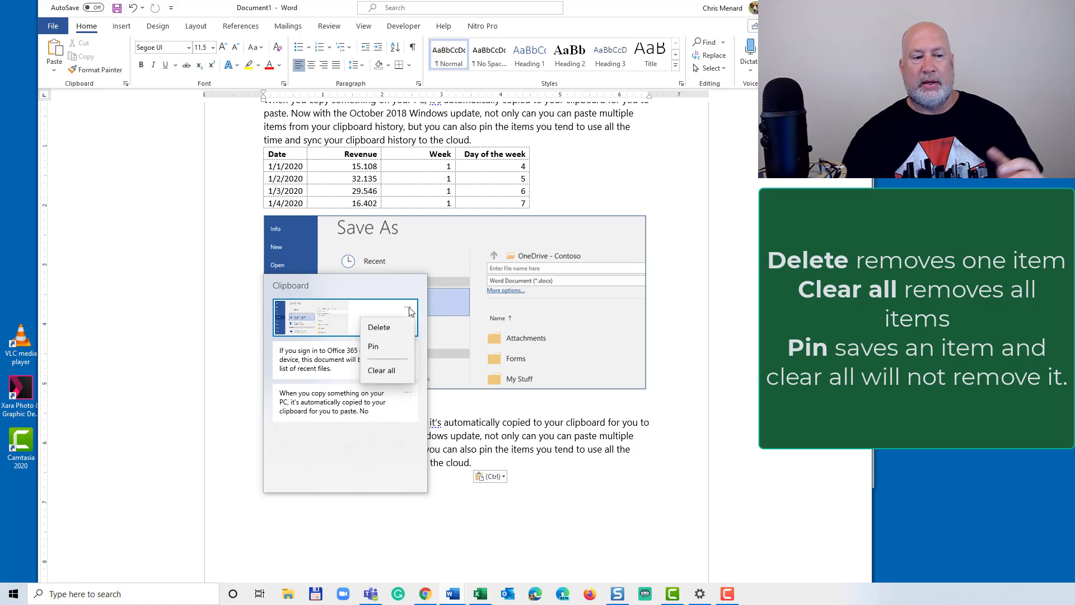
click(378, 349)
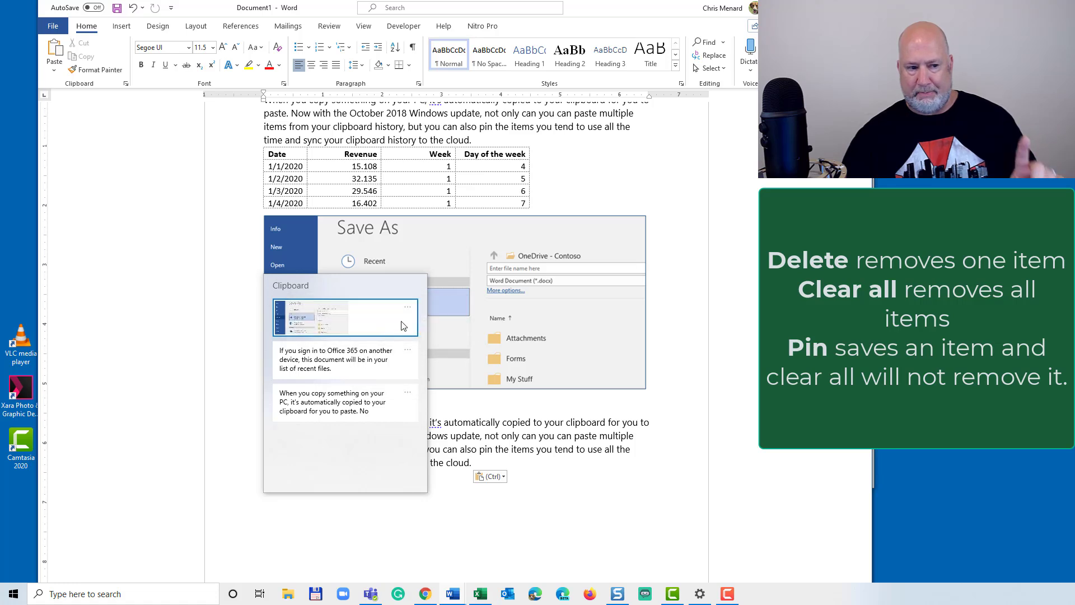
click(407, 307)
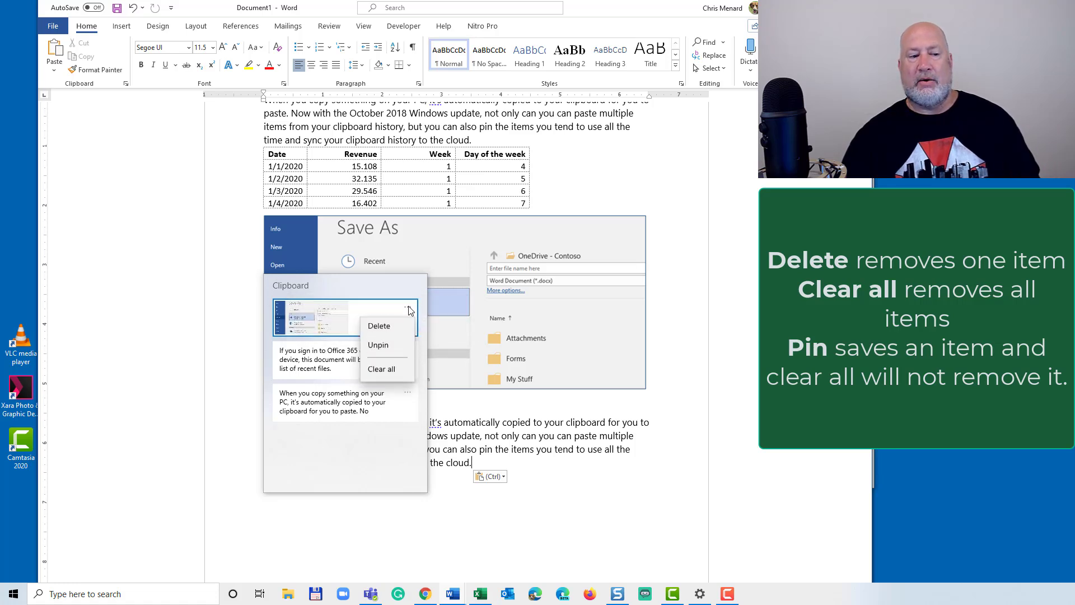
click(391, 374)
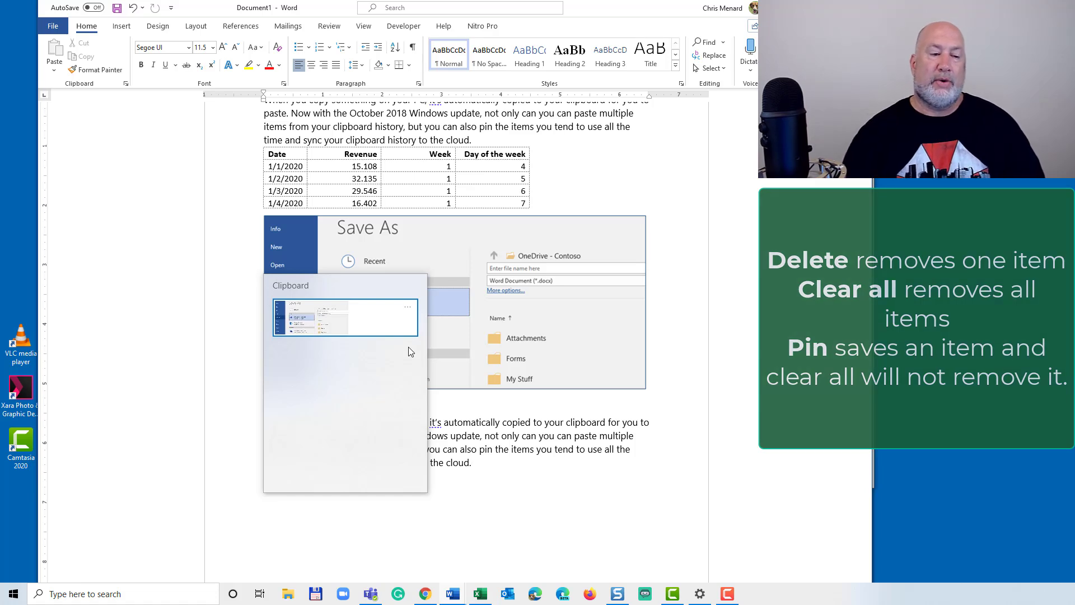
Unpin the Save As picture in the clipboard history, clear all entries and close the history.
click(406, 307)
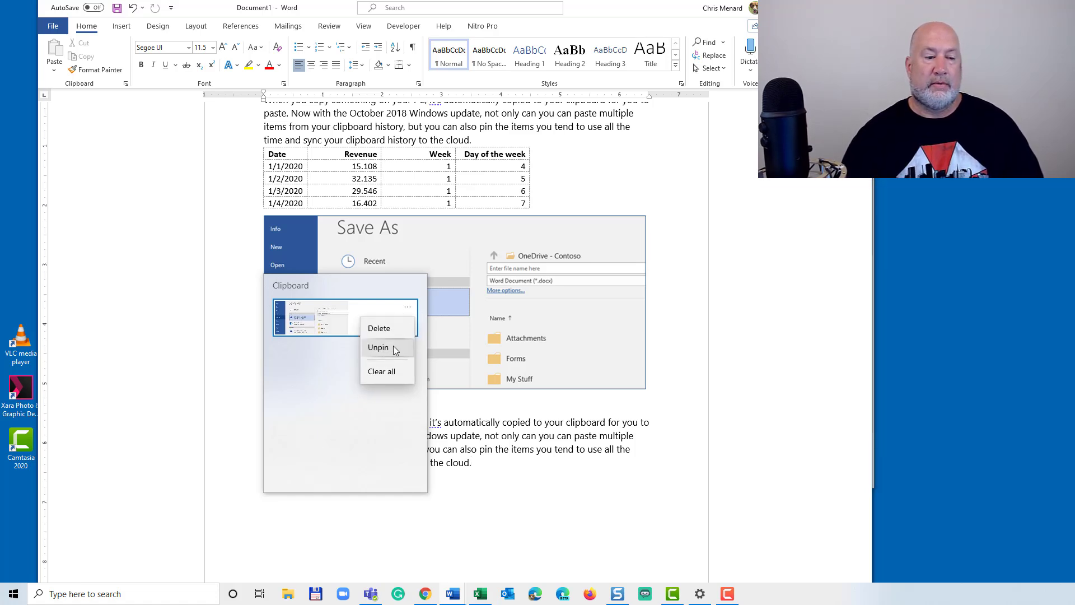
click(393, 347)
click(407, 307)
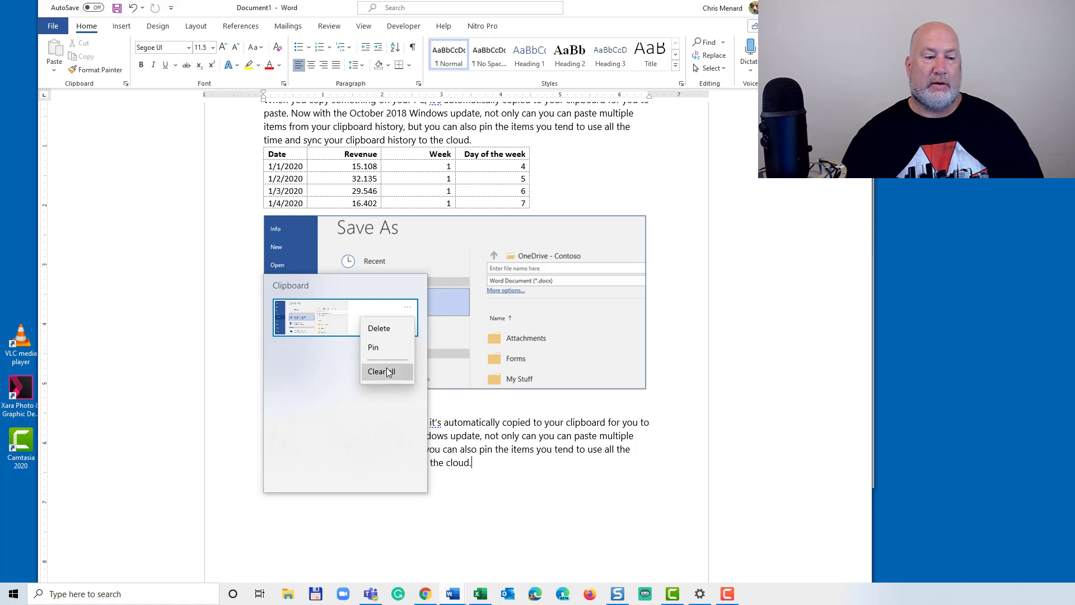
click(389, 372)
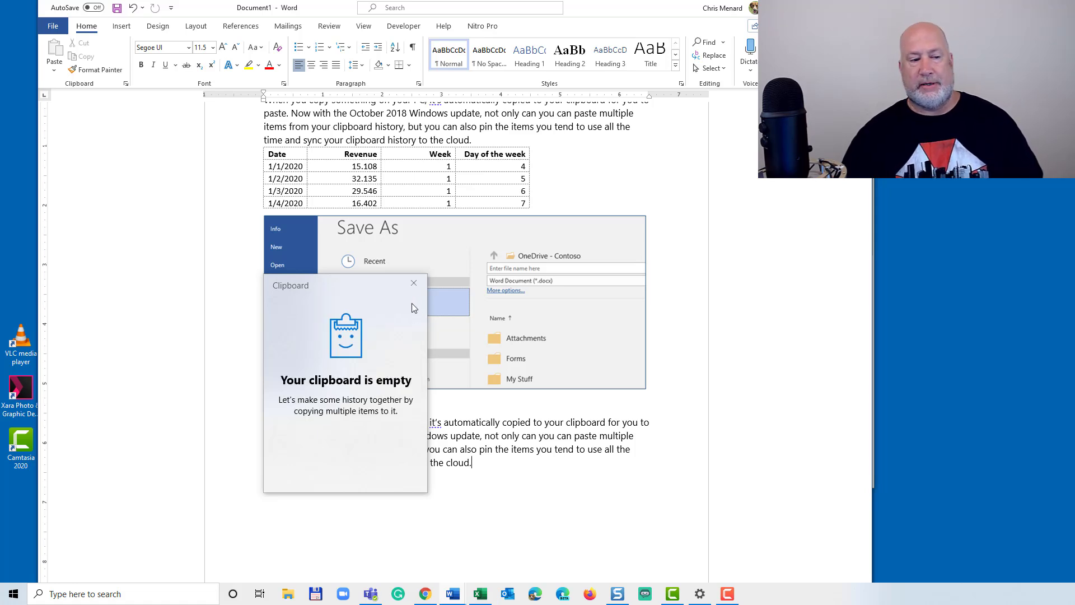
click(413, 286)
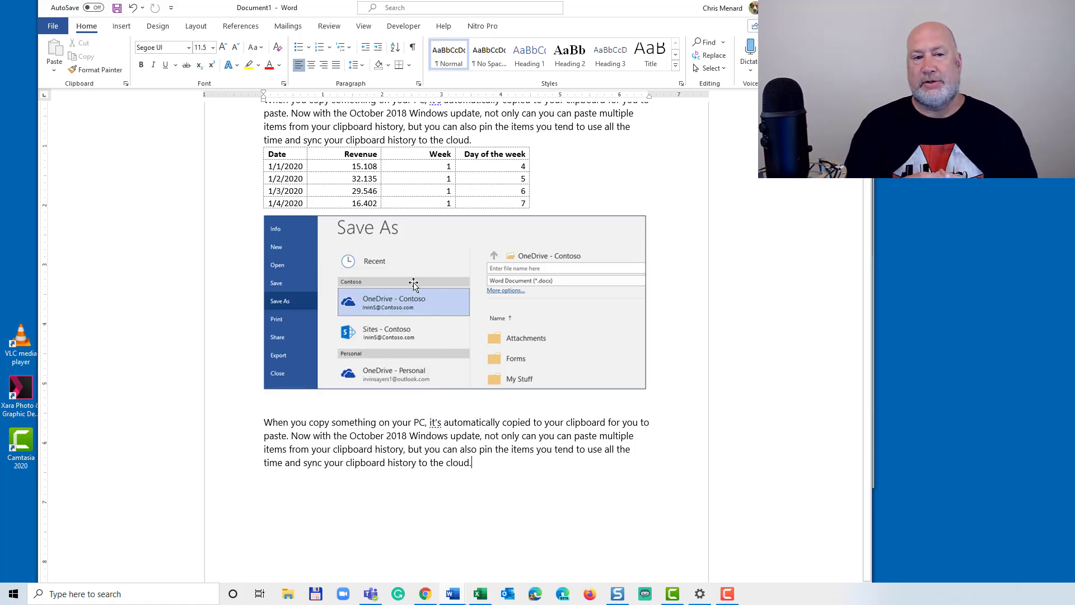
Switch to the "Get help with clipboard" support page in Chrome.
click(434, 589)
click(419, 201)
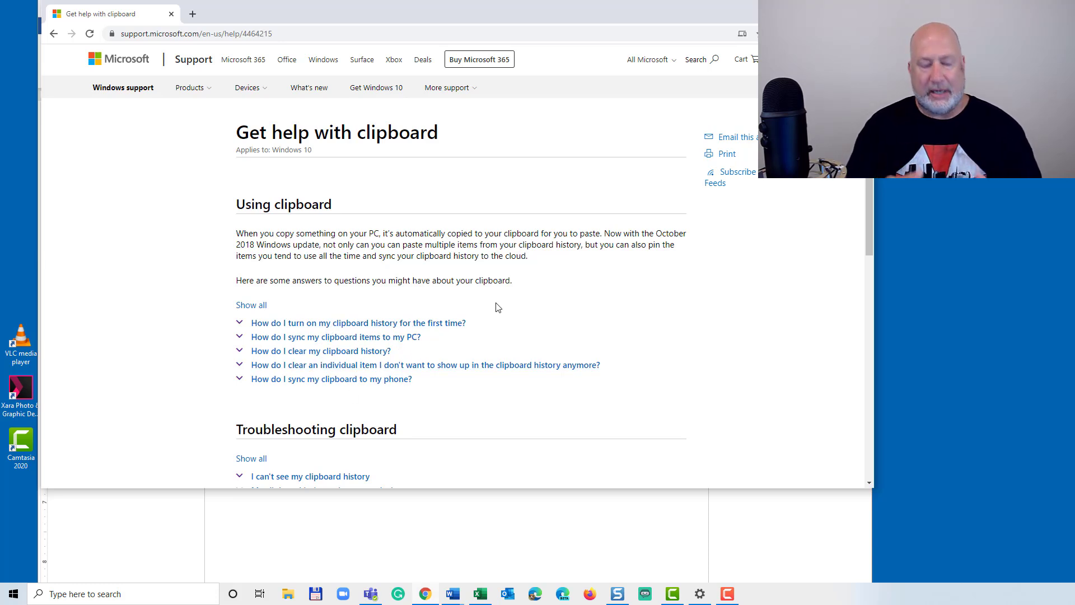
Find and open the Windows Clipboard settings, and toggle Clipboard history, leaving it on.
key(super)
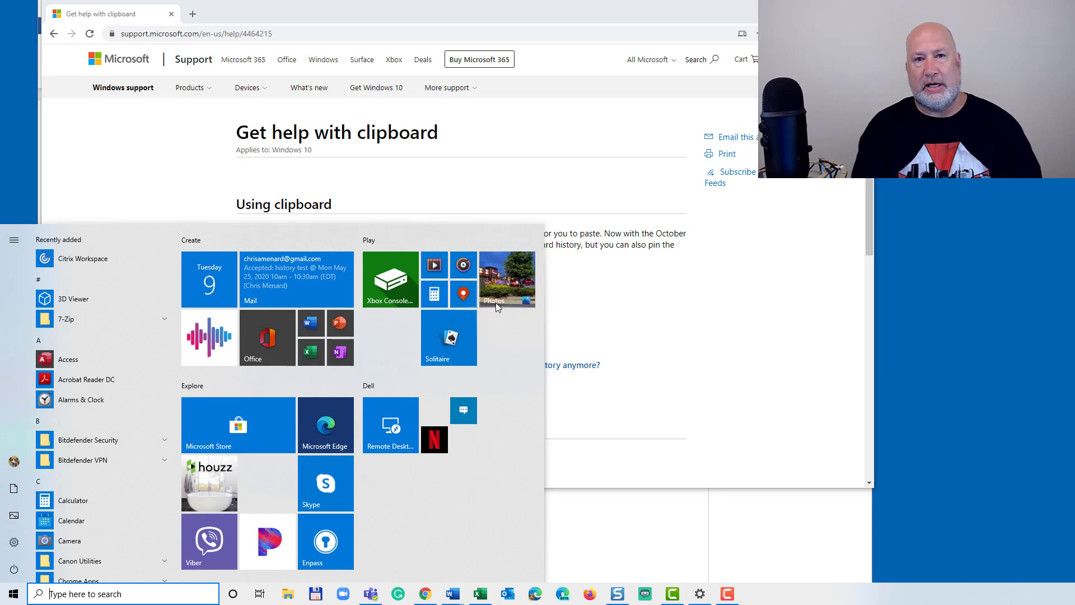
text(clipbo)
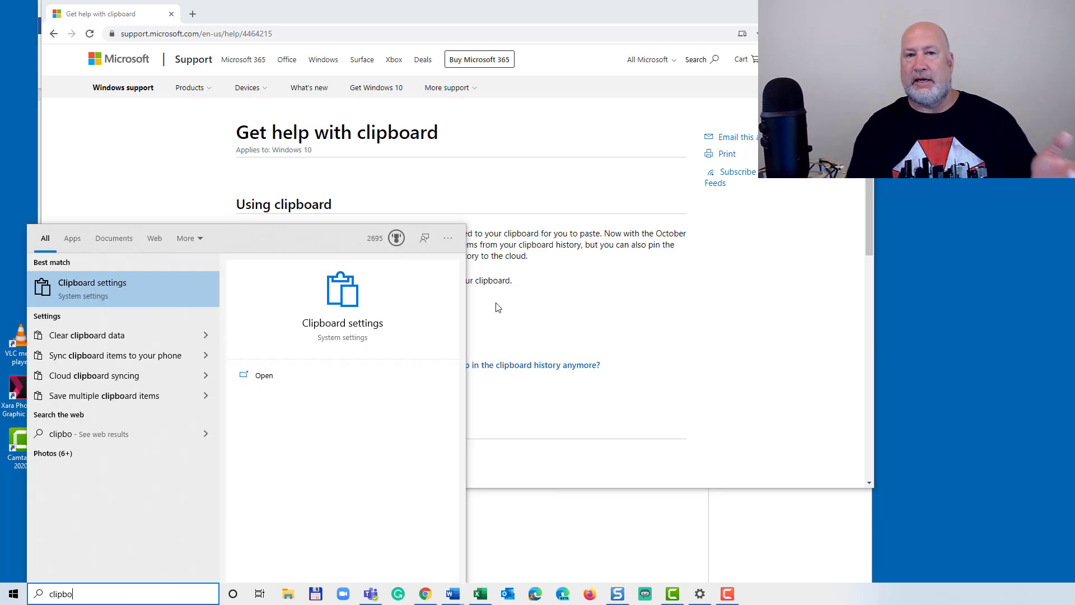
key(Return)
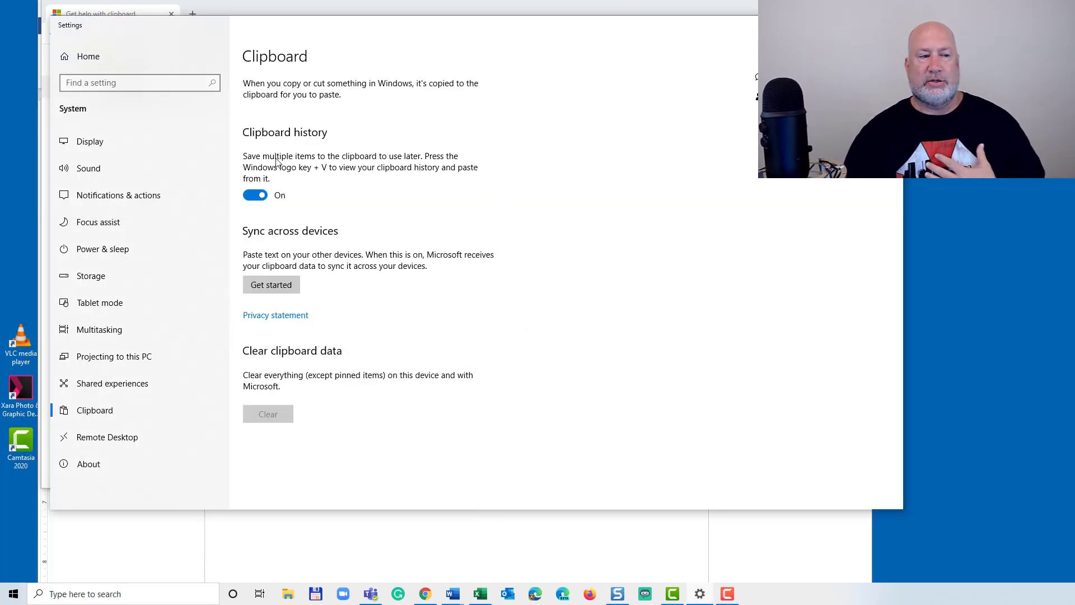
click(257, 197)
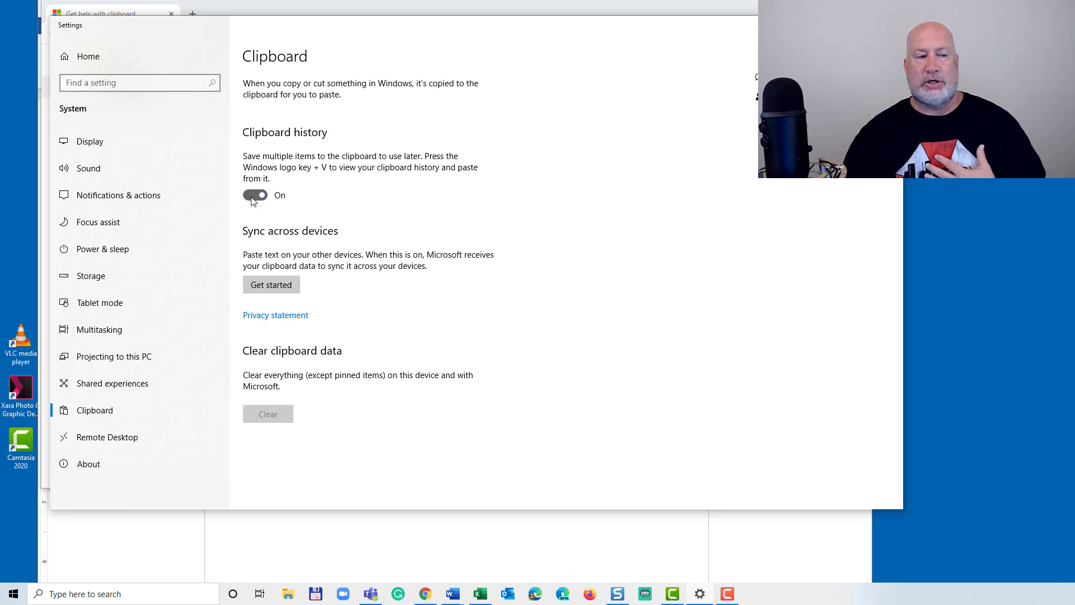
click(256, 197)
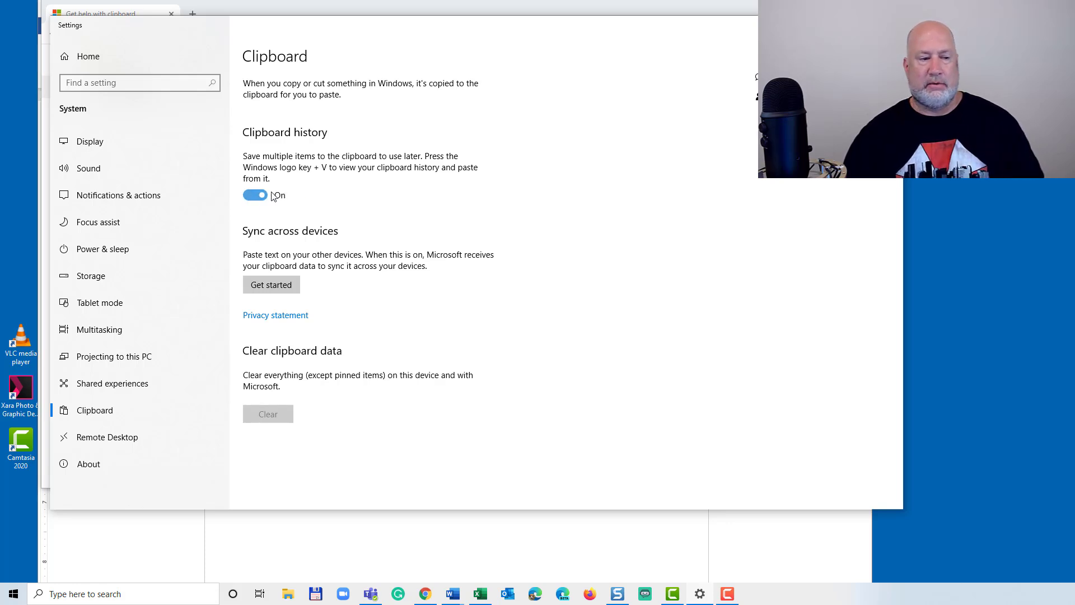